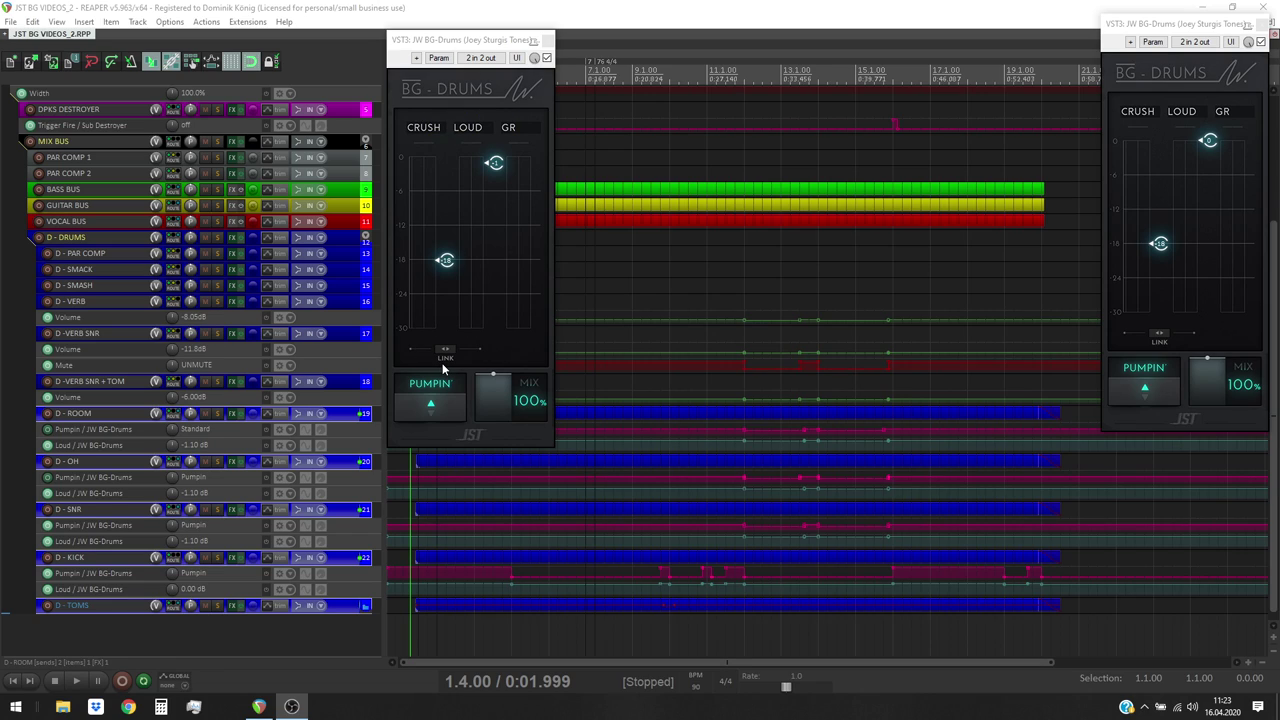
Flip the BG-Drums style between Standard and Pumpin' at bar 12, check bar 9, then return to 1.1.00.
click(757, 338)
click(428, 414)
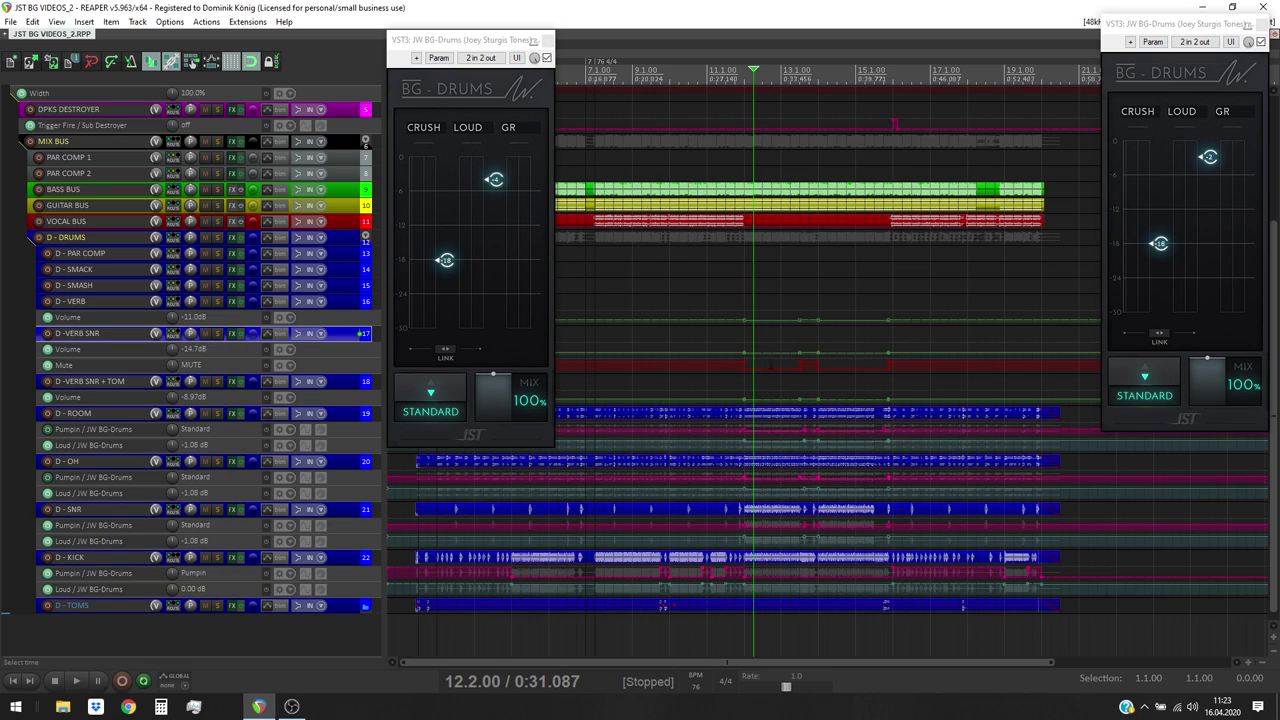
click(430, 392)
click(435, 408)
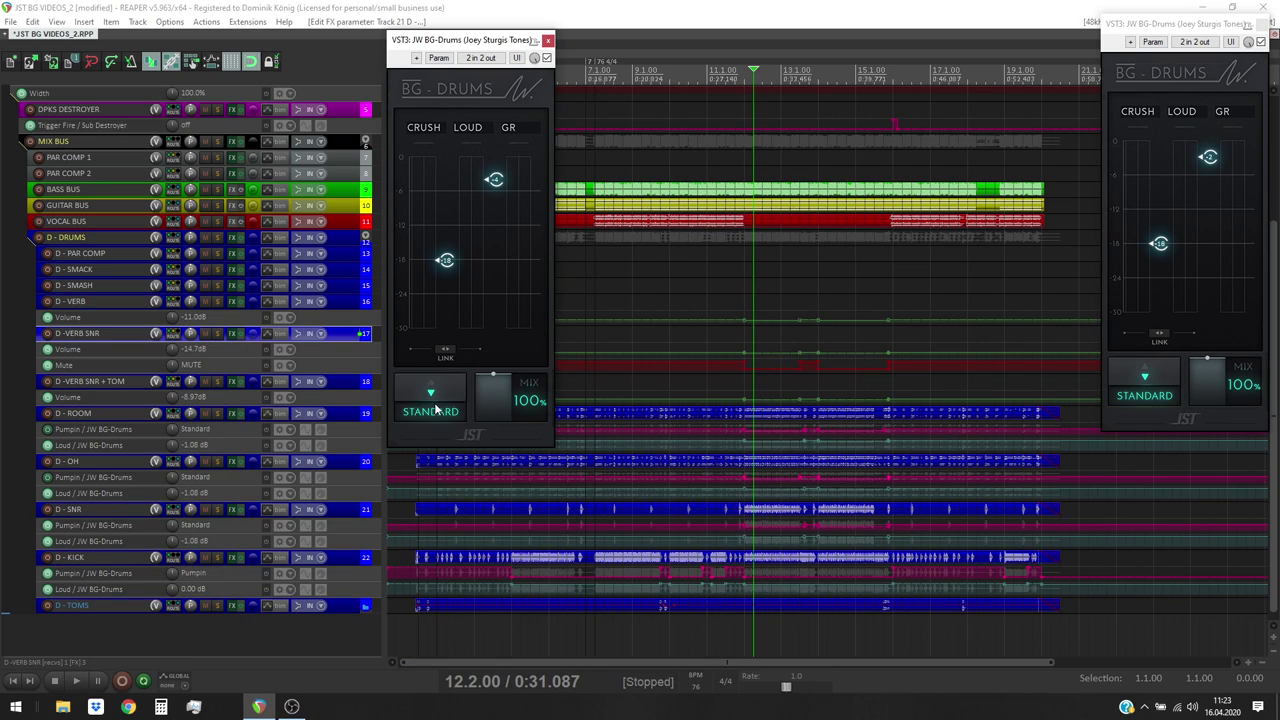
click(435, 408)
click(435, 408)
click(633, 371)
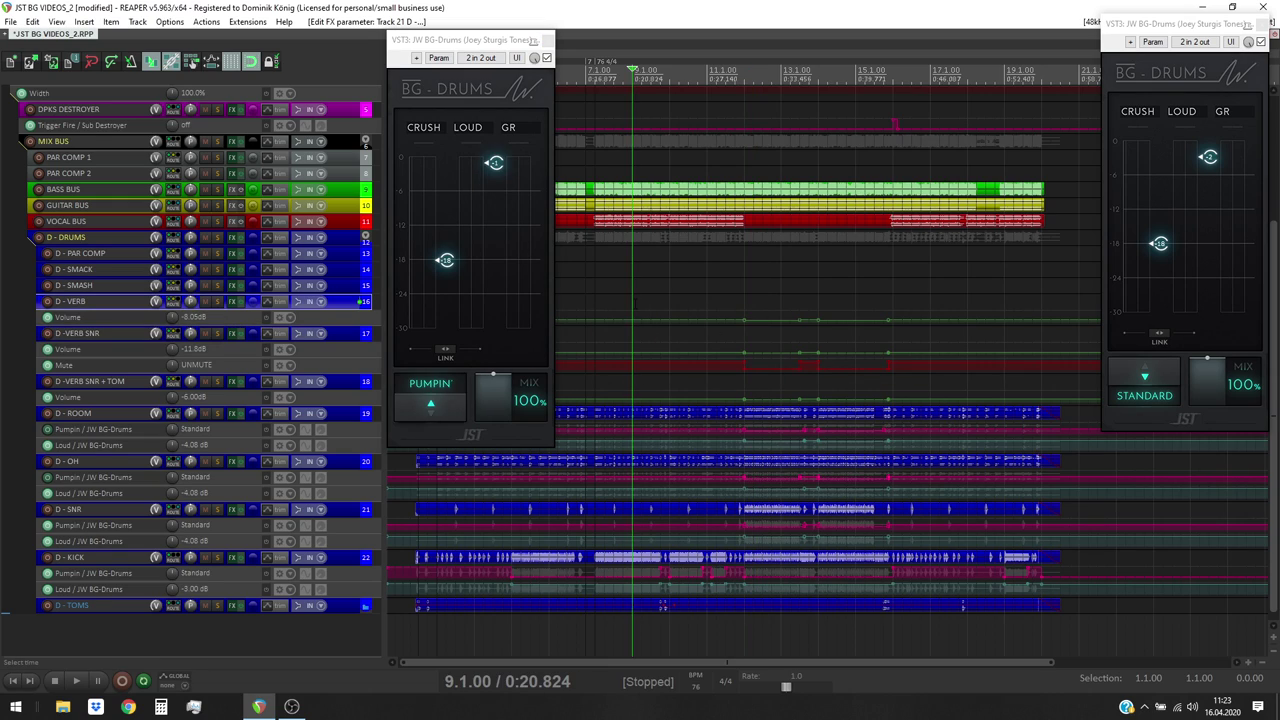
click(12, 681)
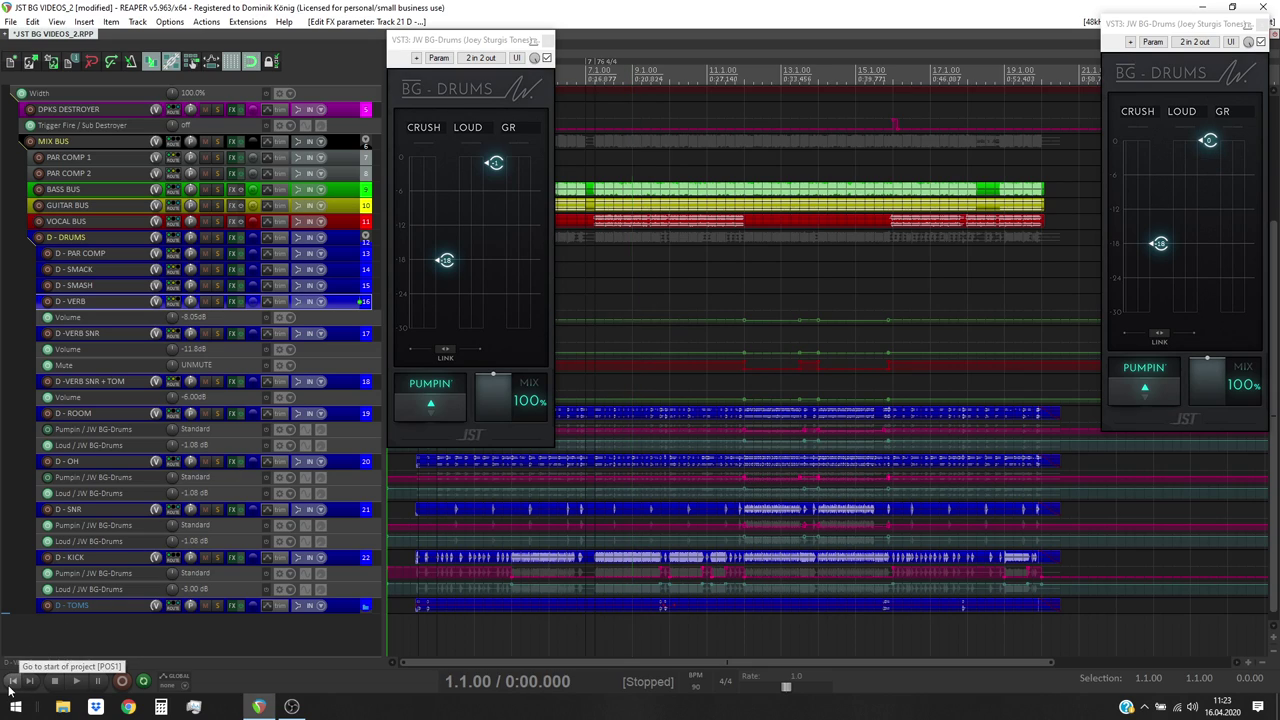
Play the full drum mix from the start, then stop and return to 1.1.00.
click(77, 681)
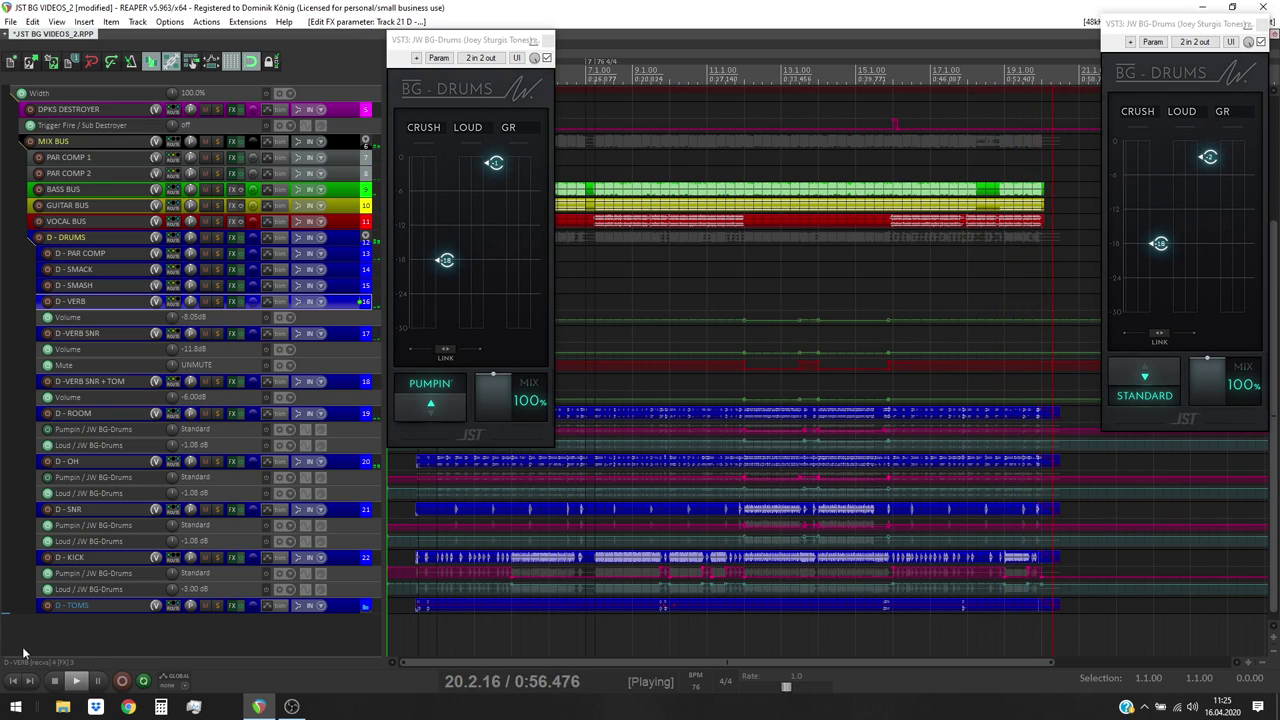
click(55, 684)
click(55, 682)
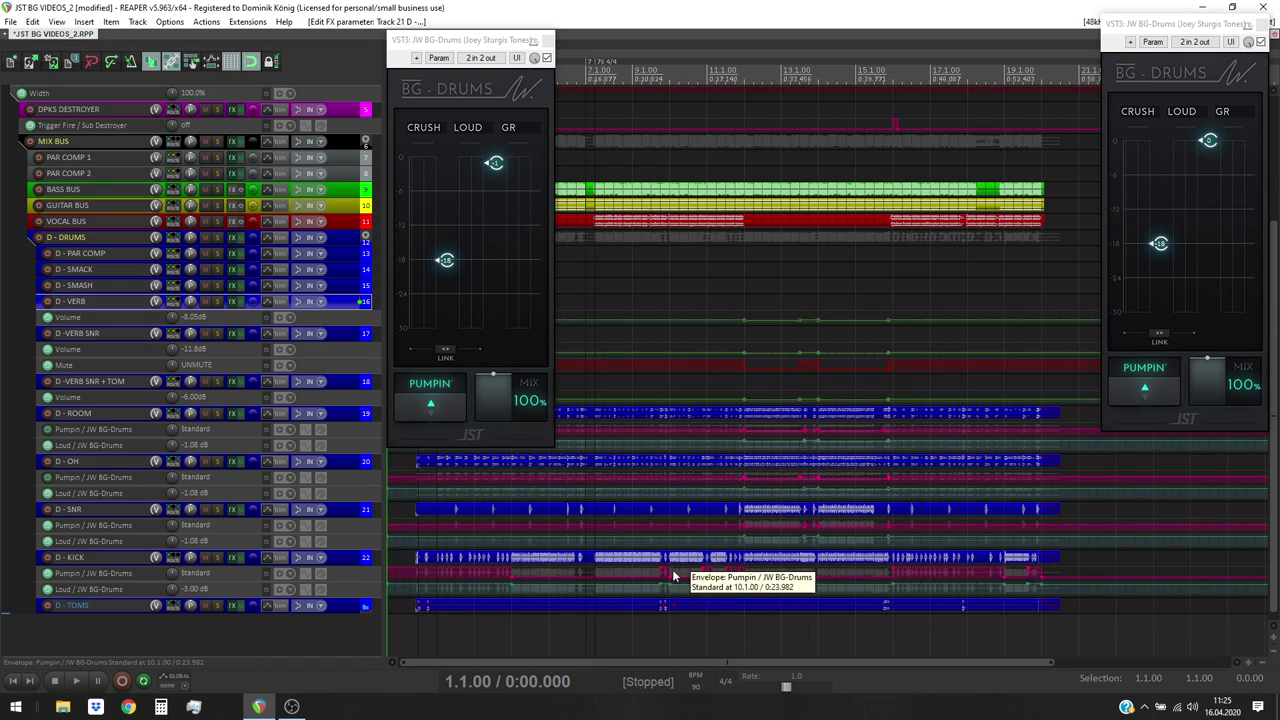
ctrl+click(238, 558)
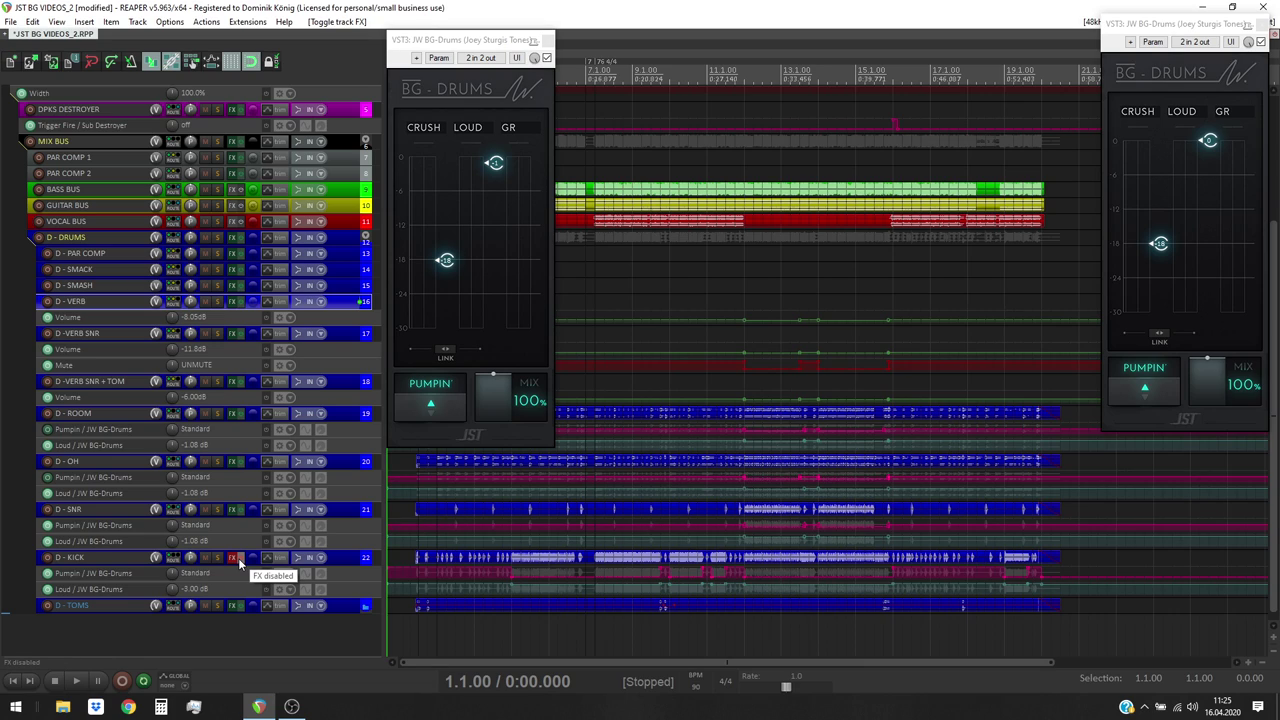
key(space)
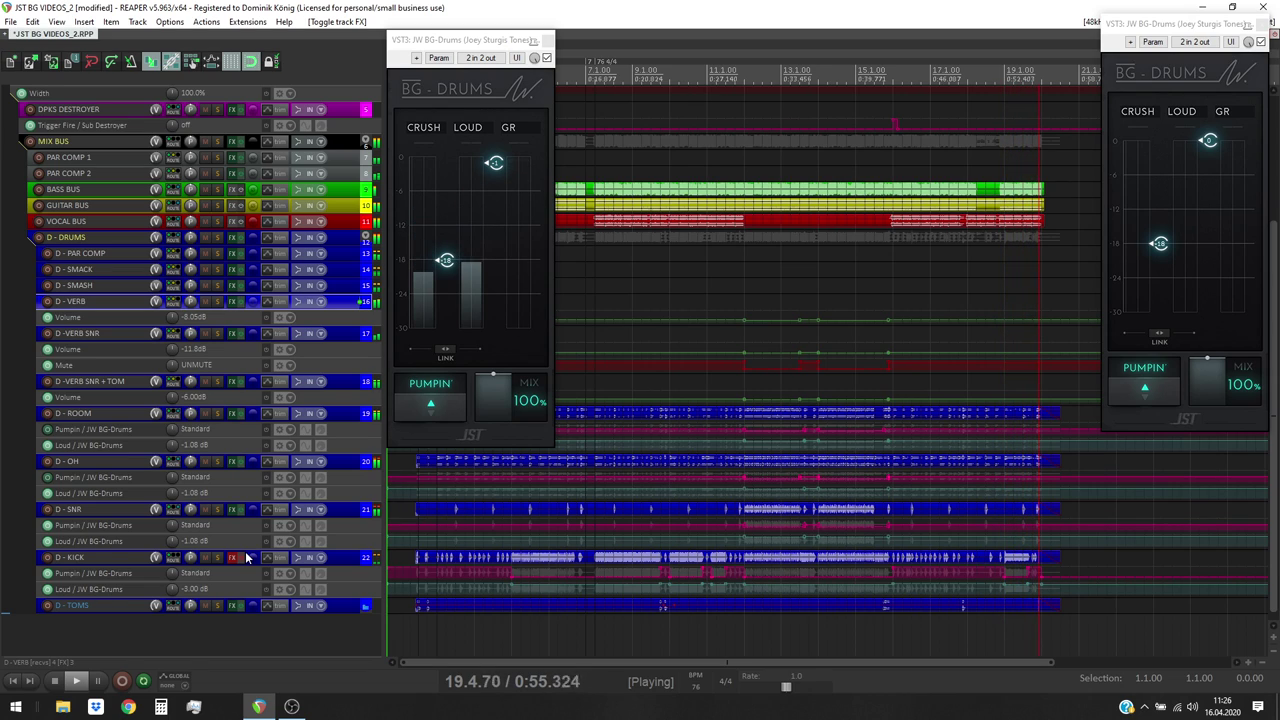
key(space)
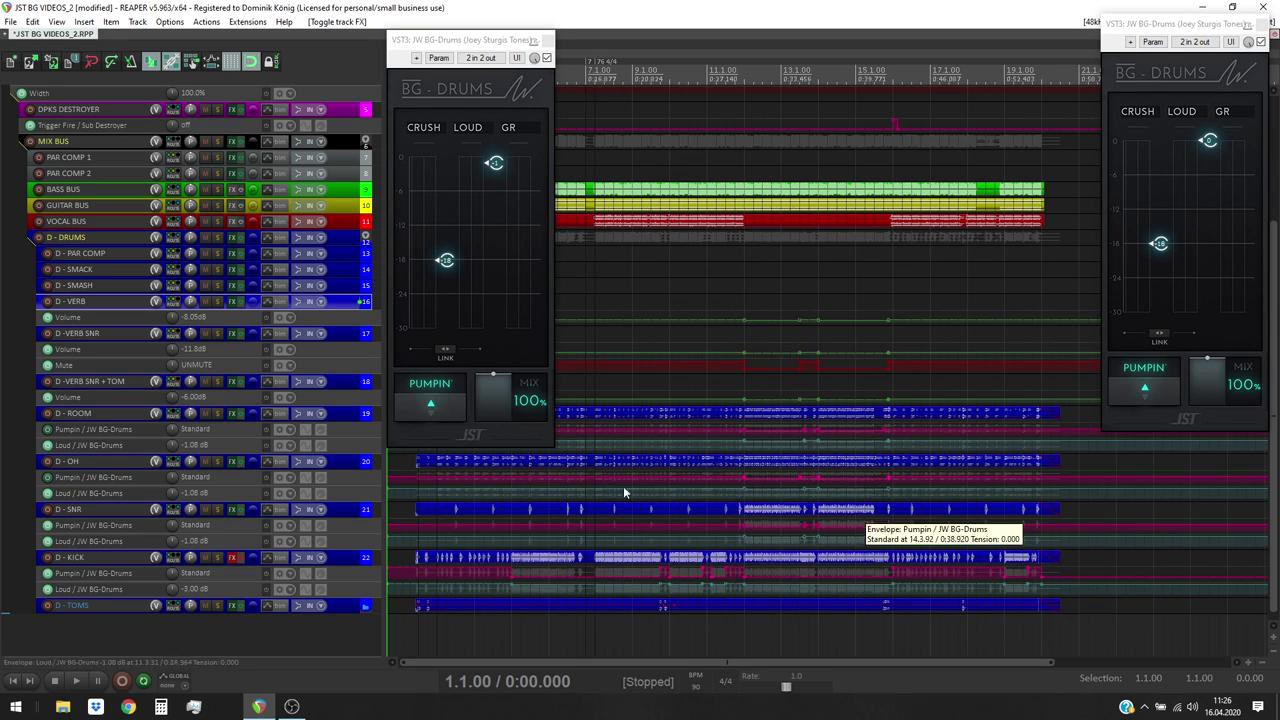
Re-enable the D - KICK effects and bypass the D - SNR effects instead.
click(242, 560)
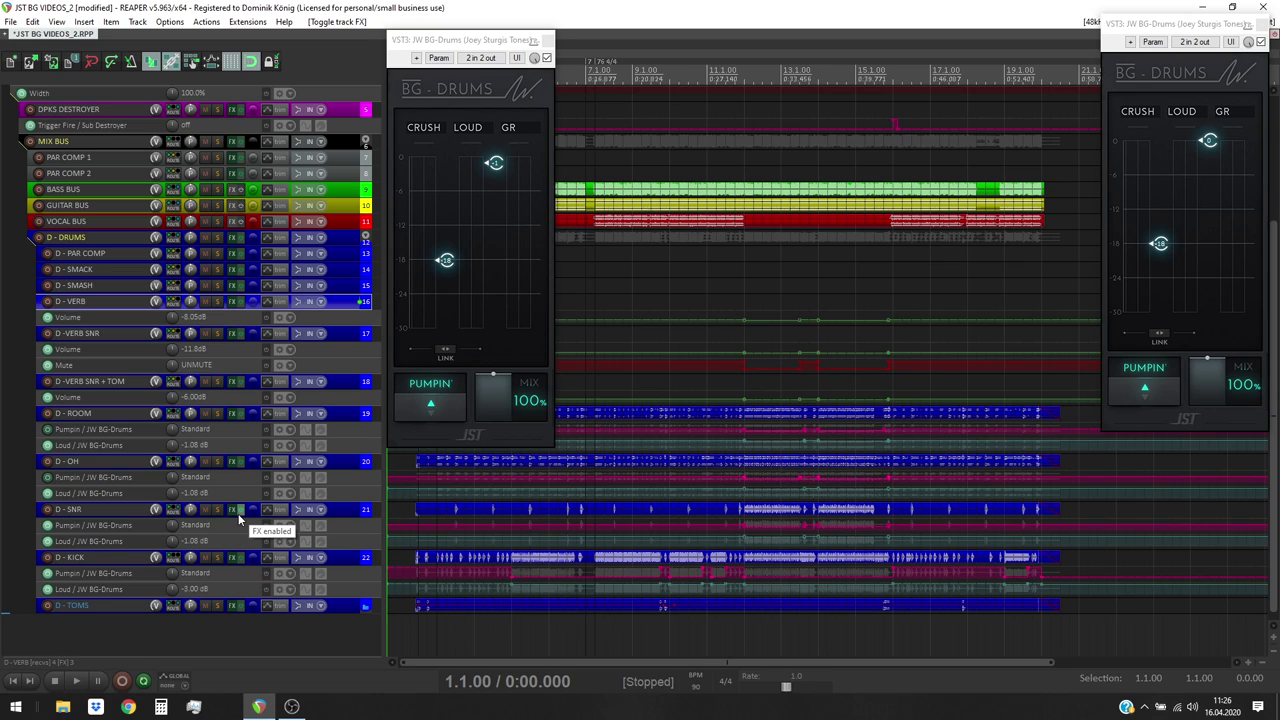
click(239, 512)
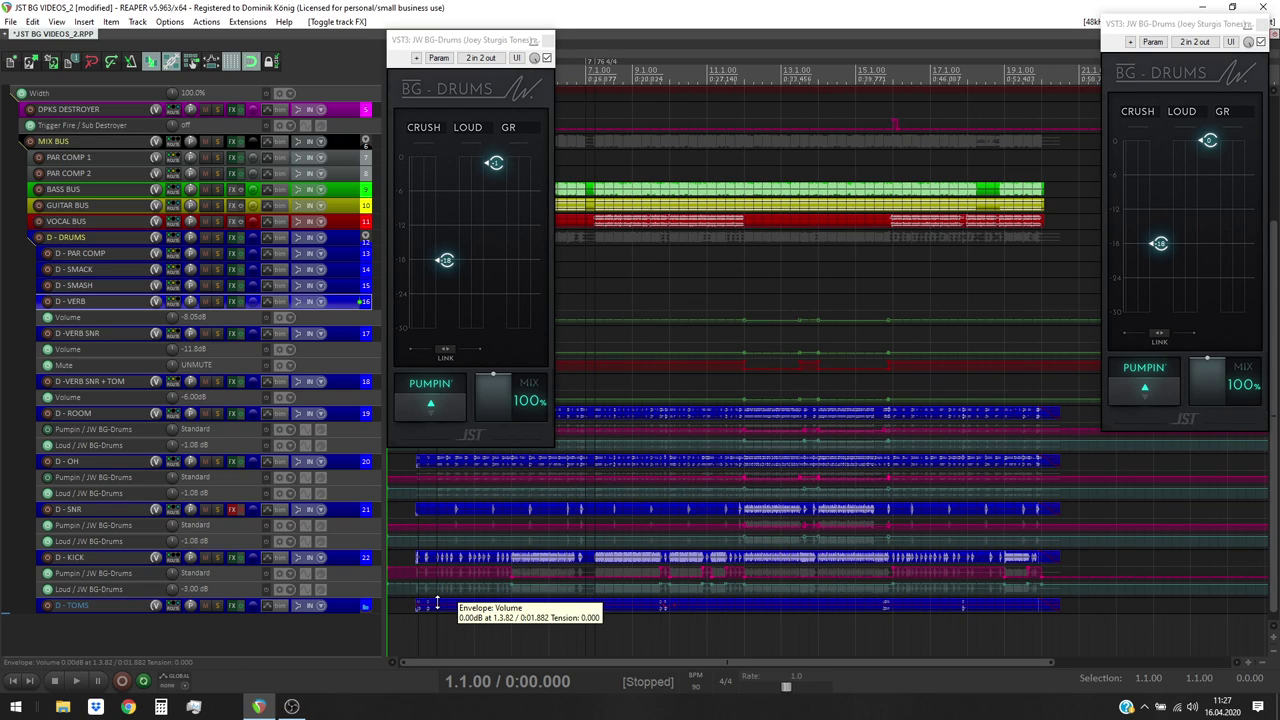
key(space)
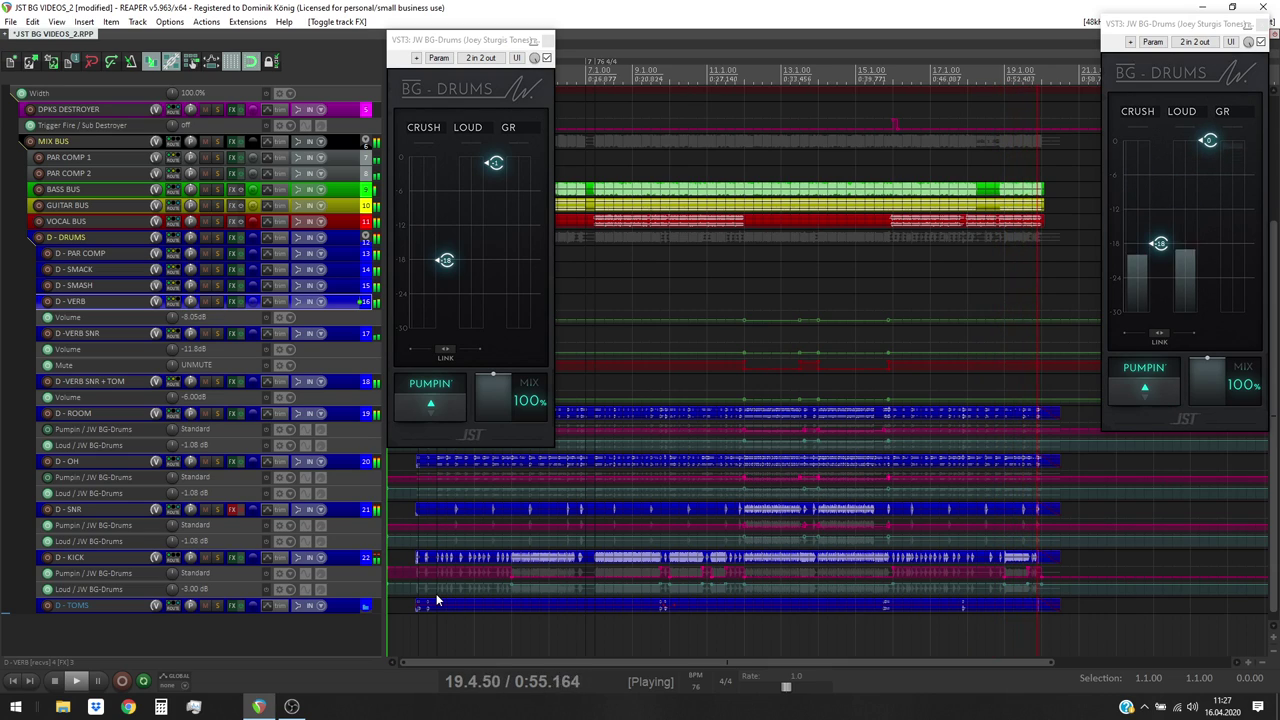
key(space)
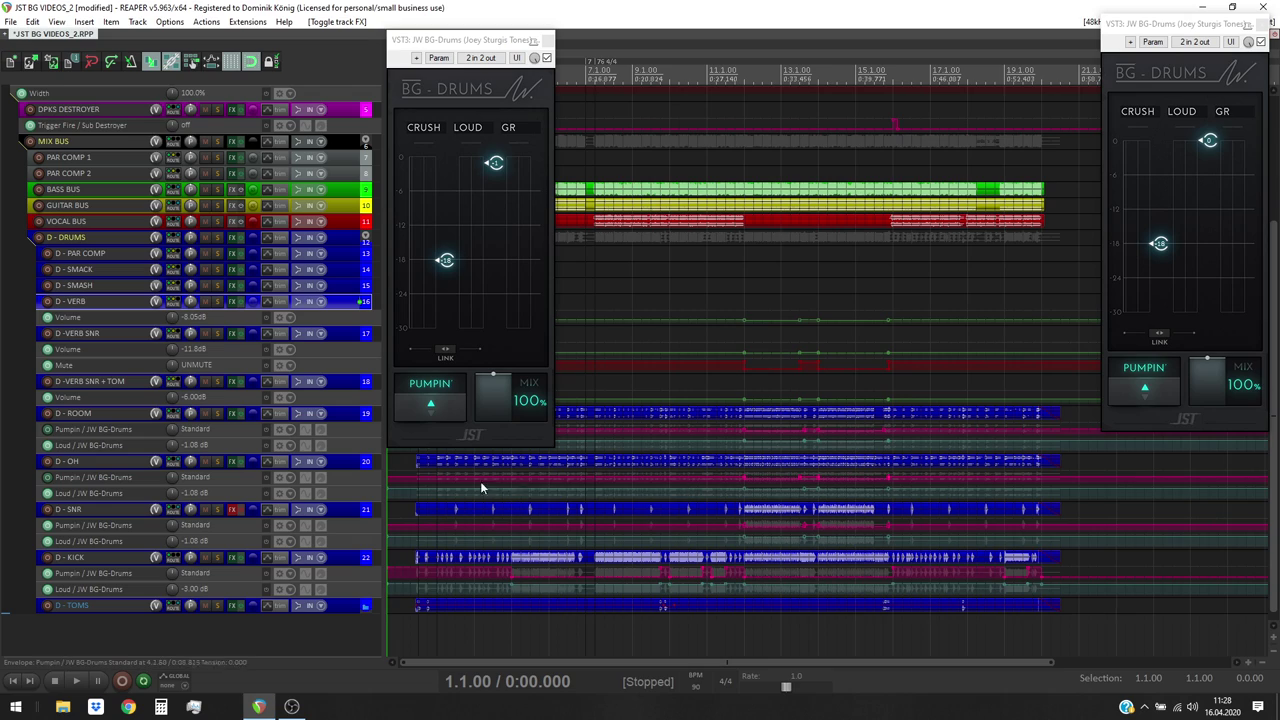
Re-enable the D - SNR effects, select both D - SNR and D - KICK, and start playback.
click(243, 510)
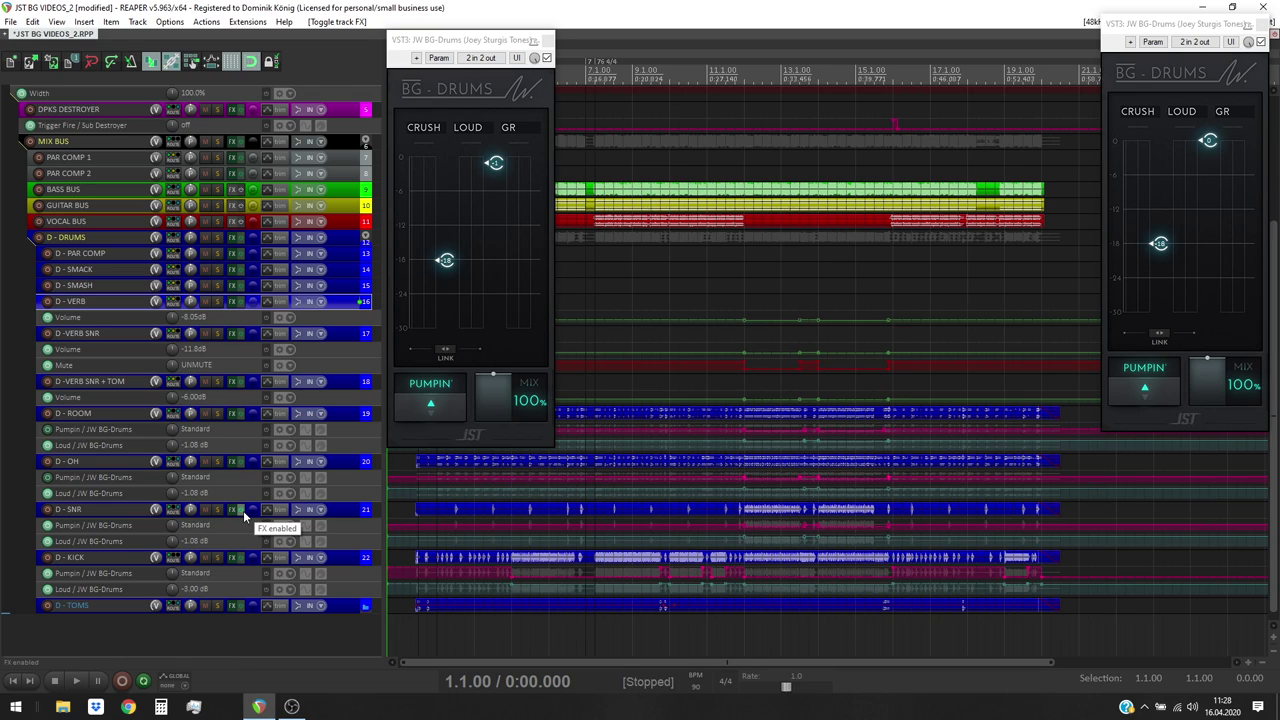
click(102, 510)
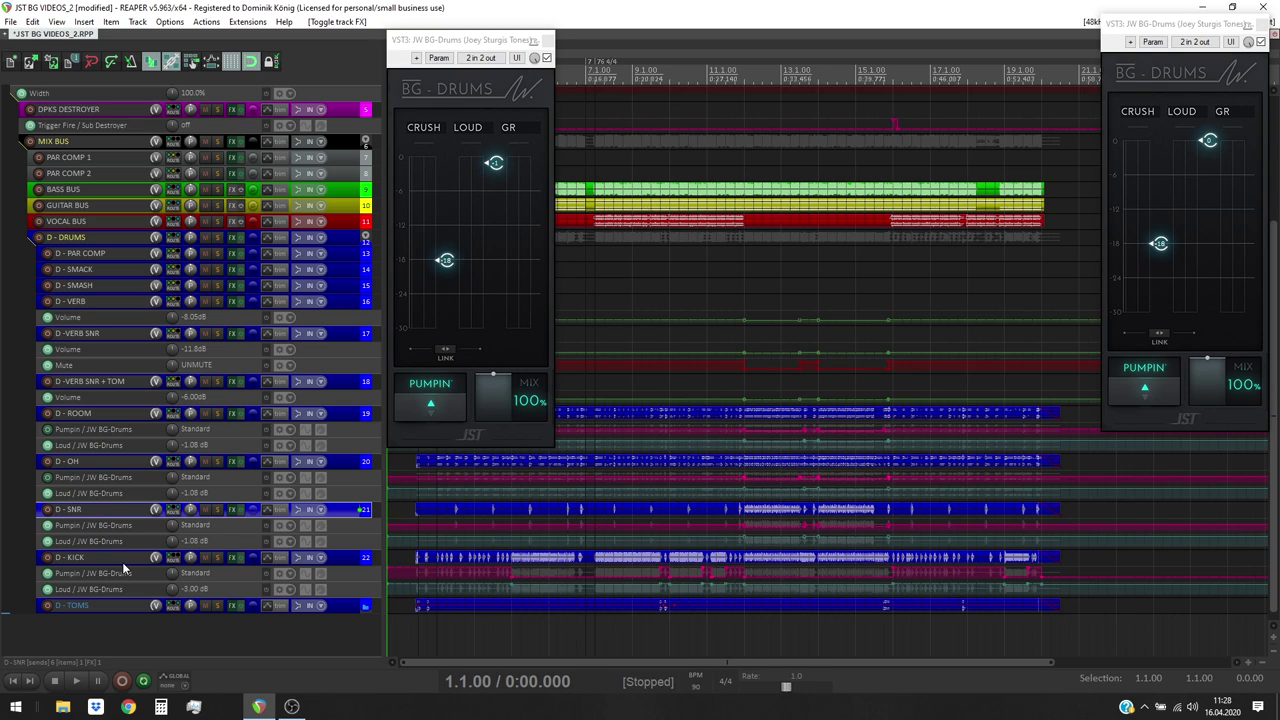
ctrl+click(122, 562)
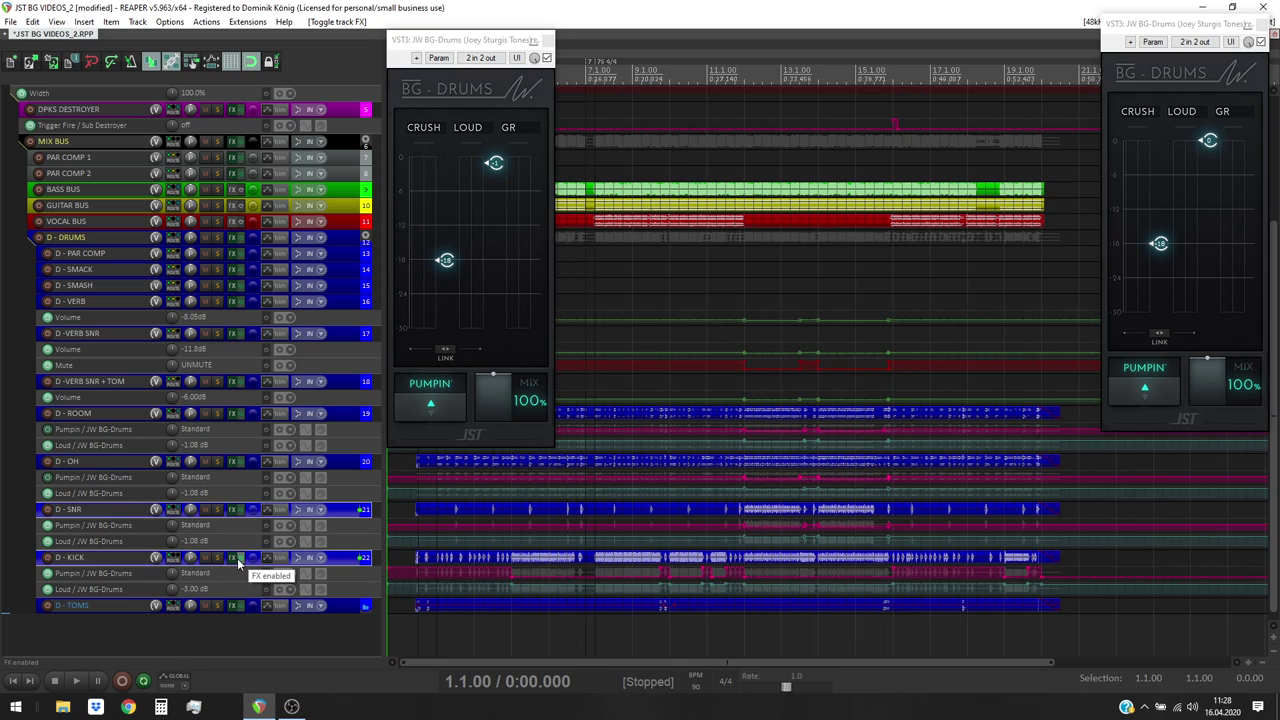
key(space)
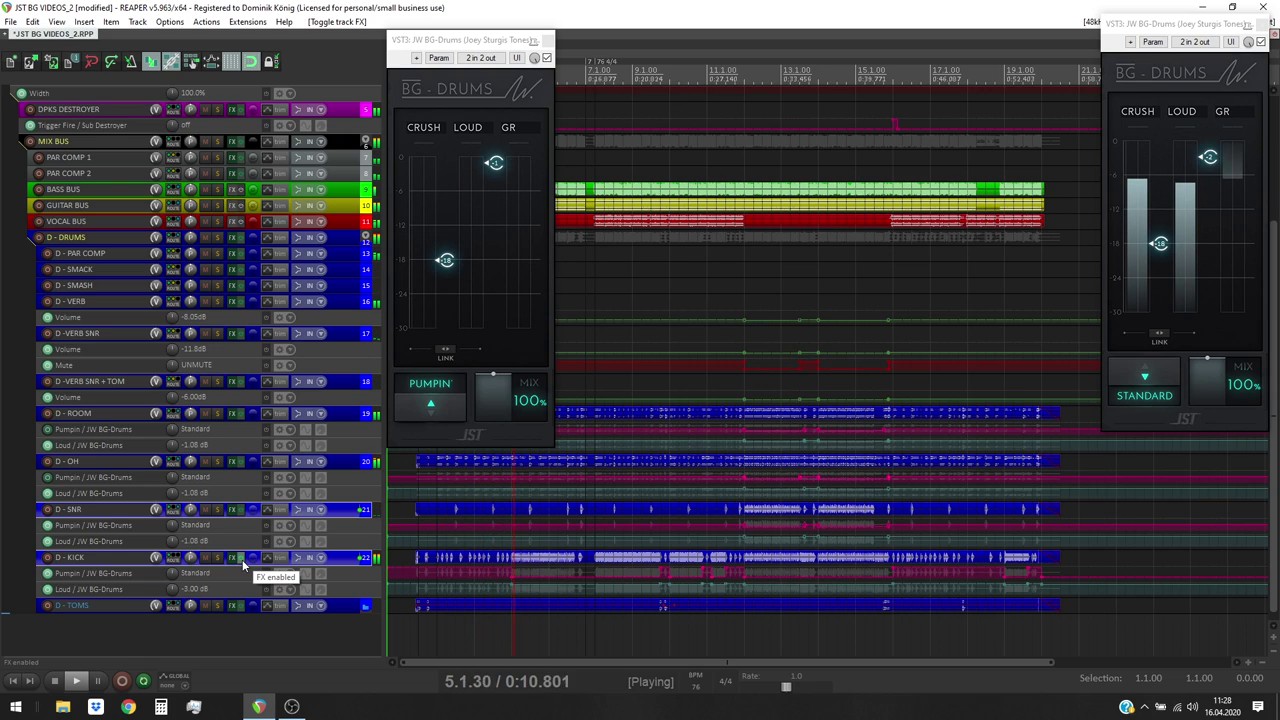
Toggle bypass on the kick and snare effects repeatedly during playback to A/B the compressors.
click(241, 562)
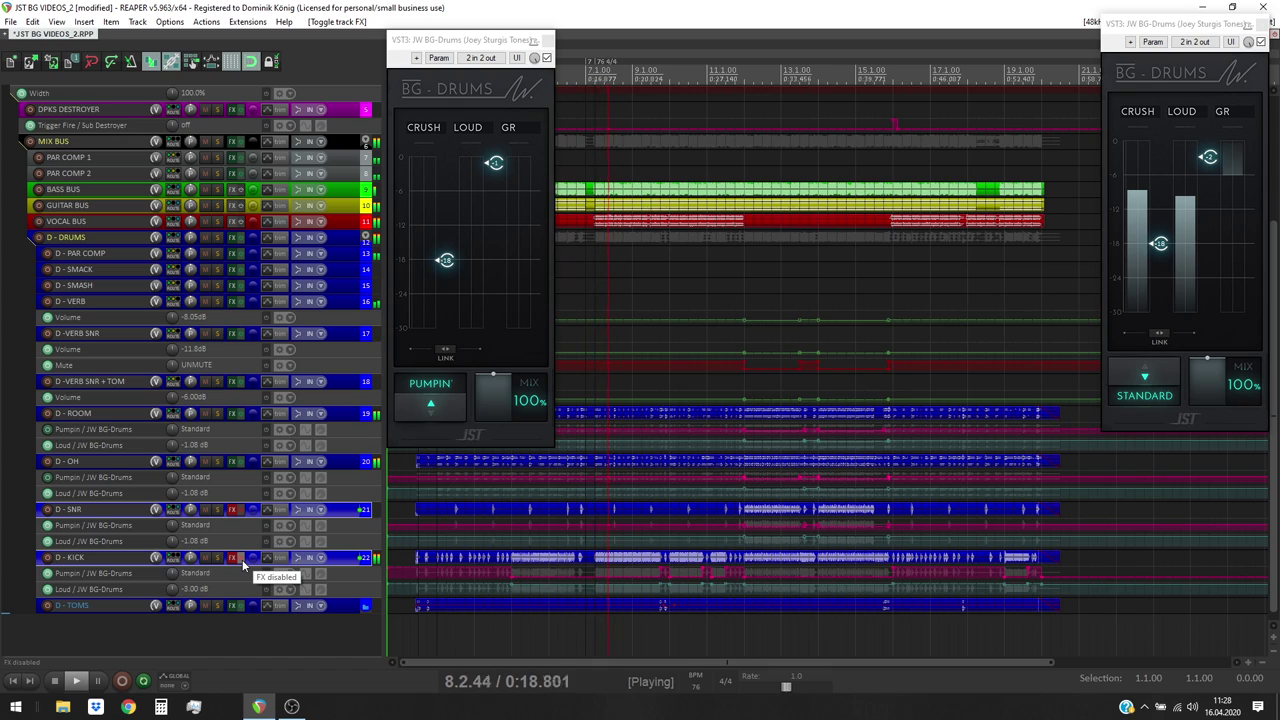
click(242, 559)
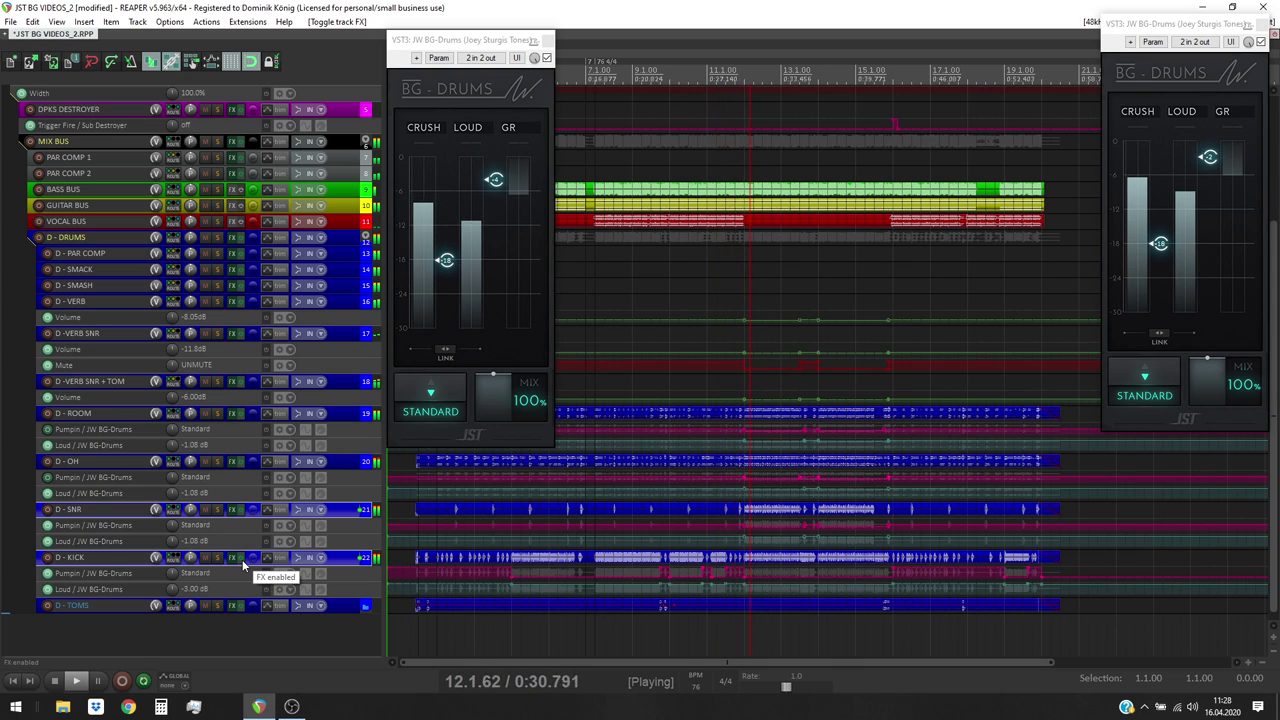
ctrl+click(233, 558)
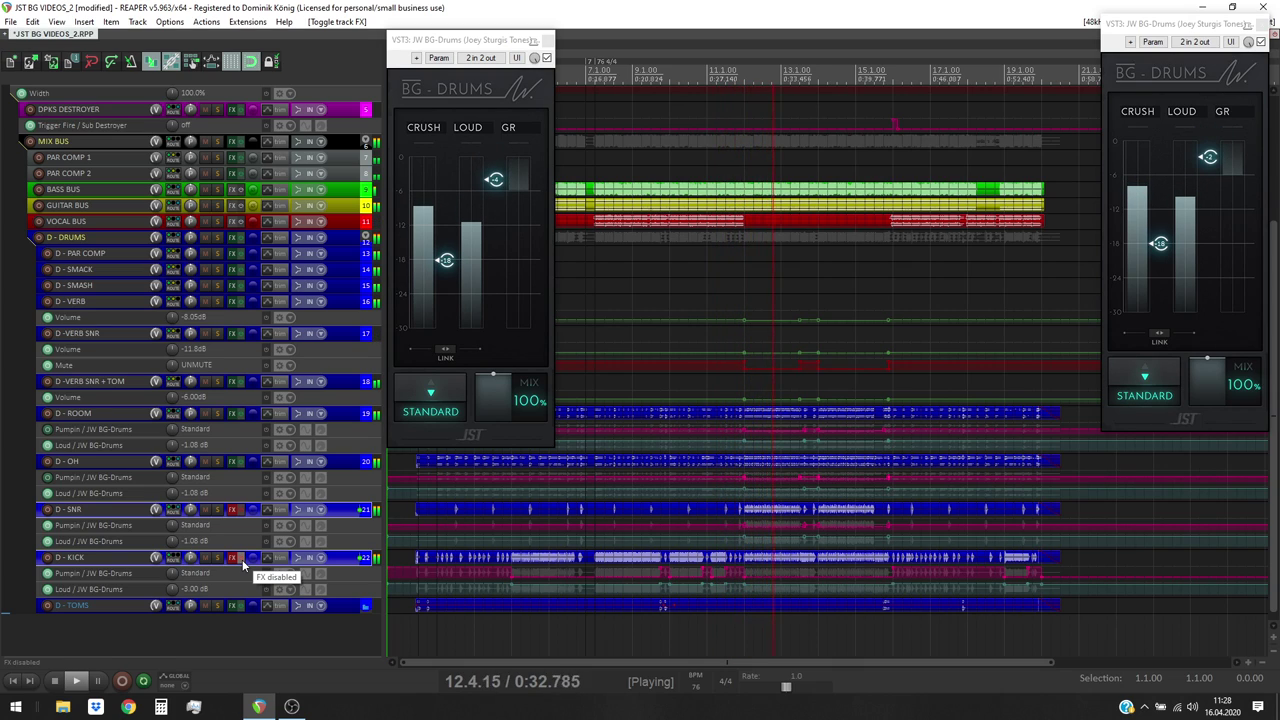
ctrl+click(242, 559)
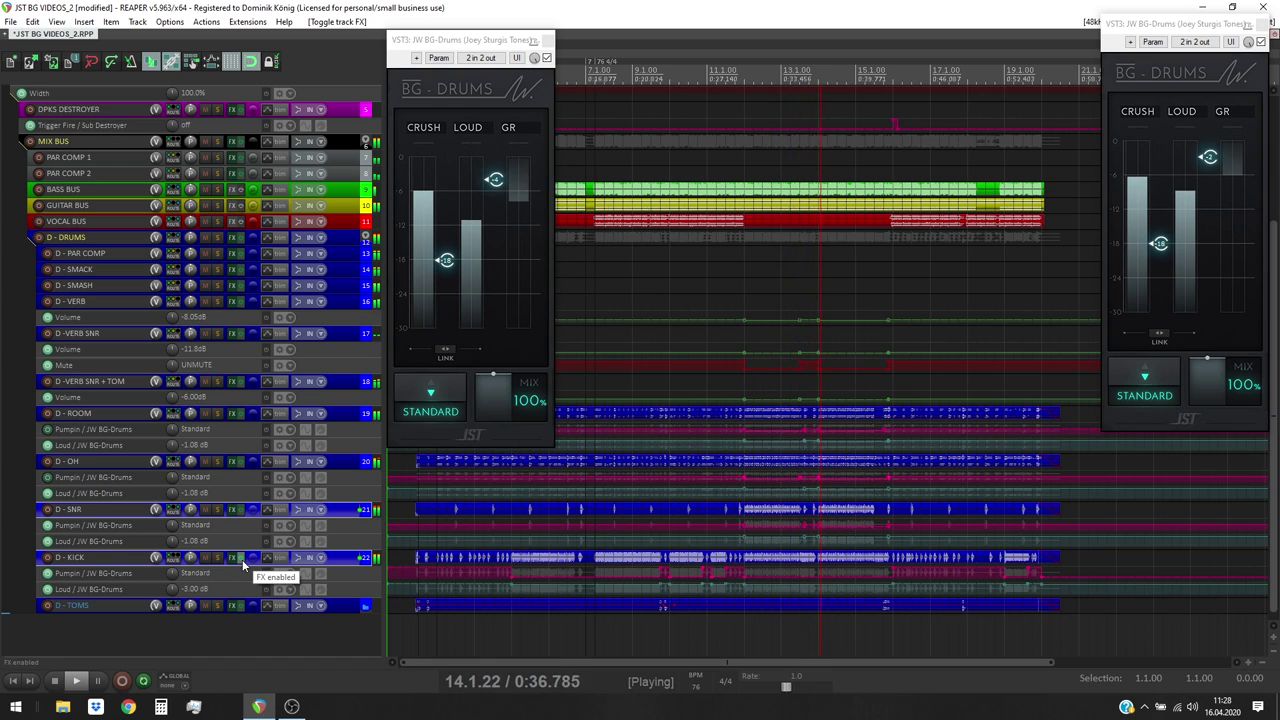
ctrl+click(242, 559)
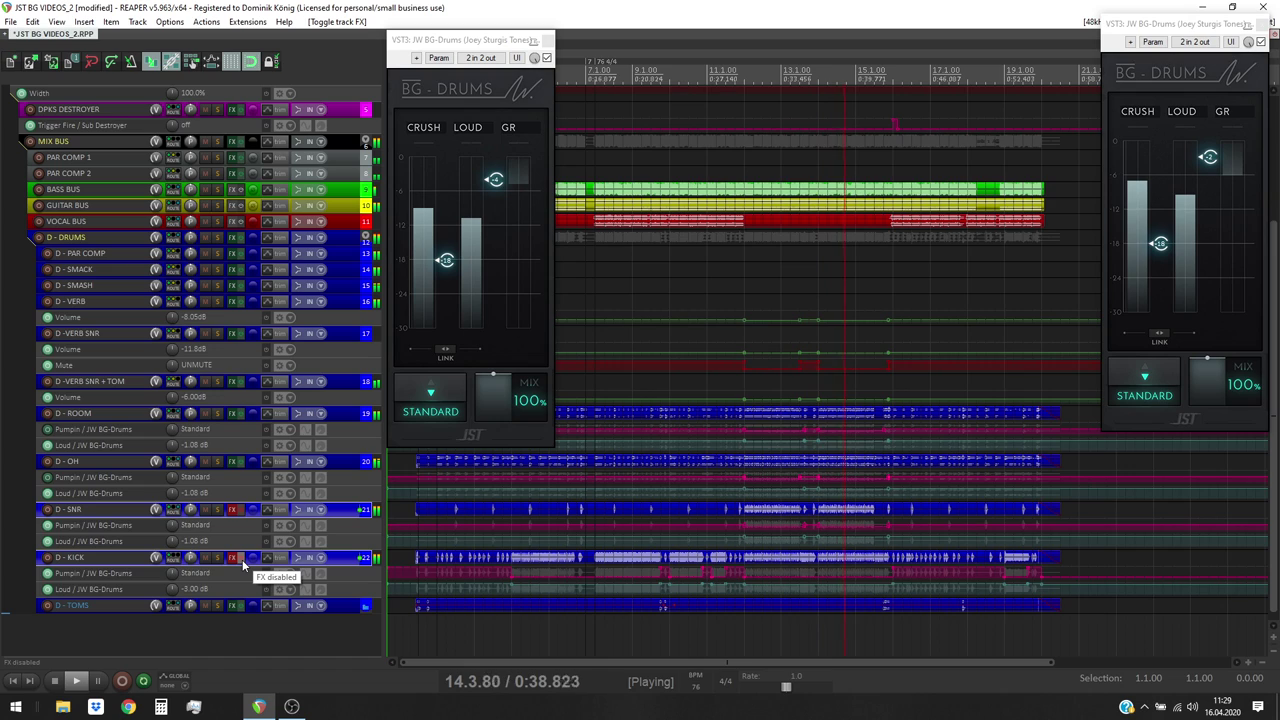
ctrl+click(242, 559)
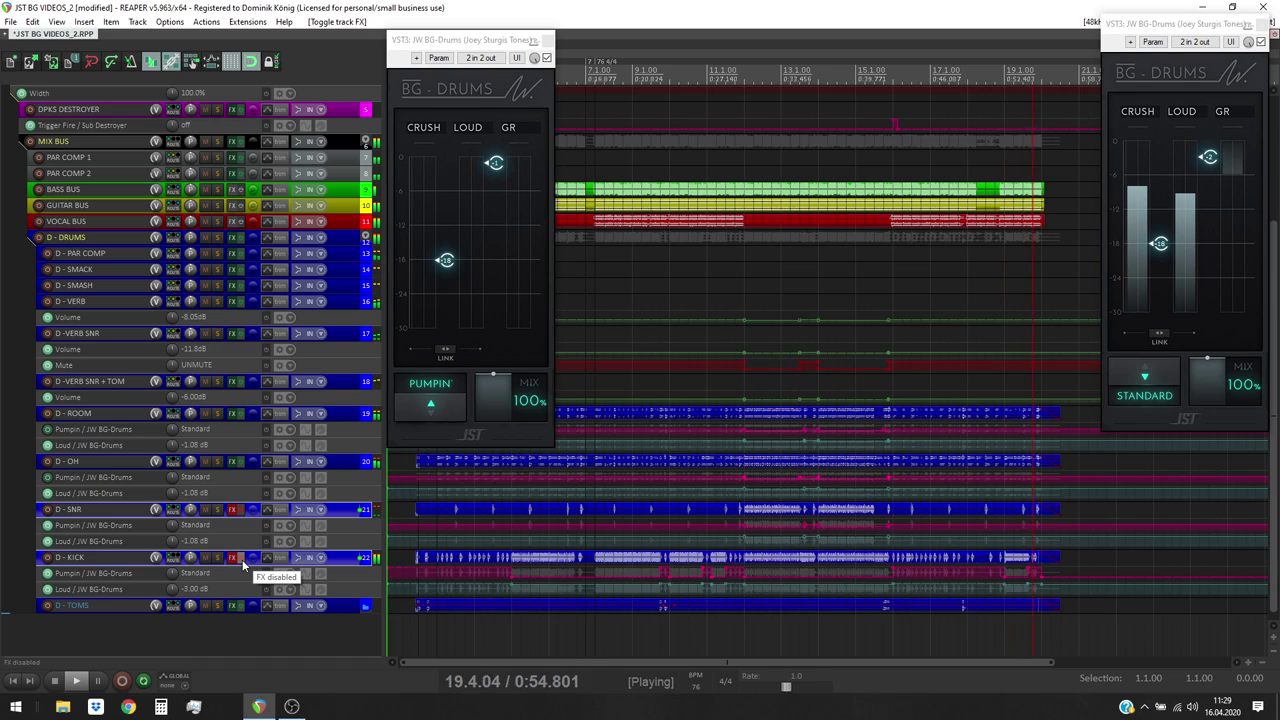
Turn the kick and snare effects back on and stop playback.
click(242, 559)
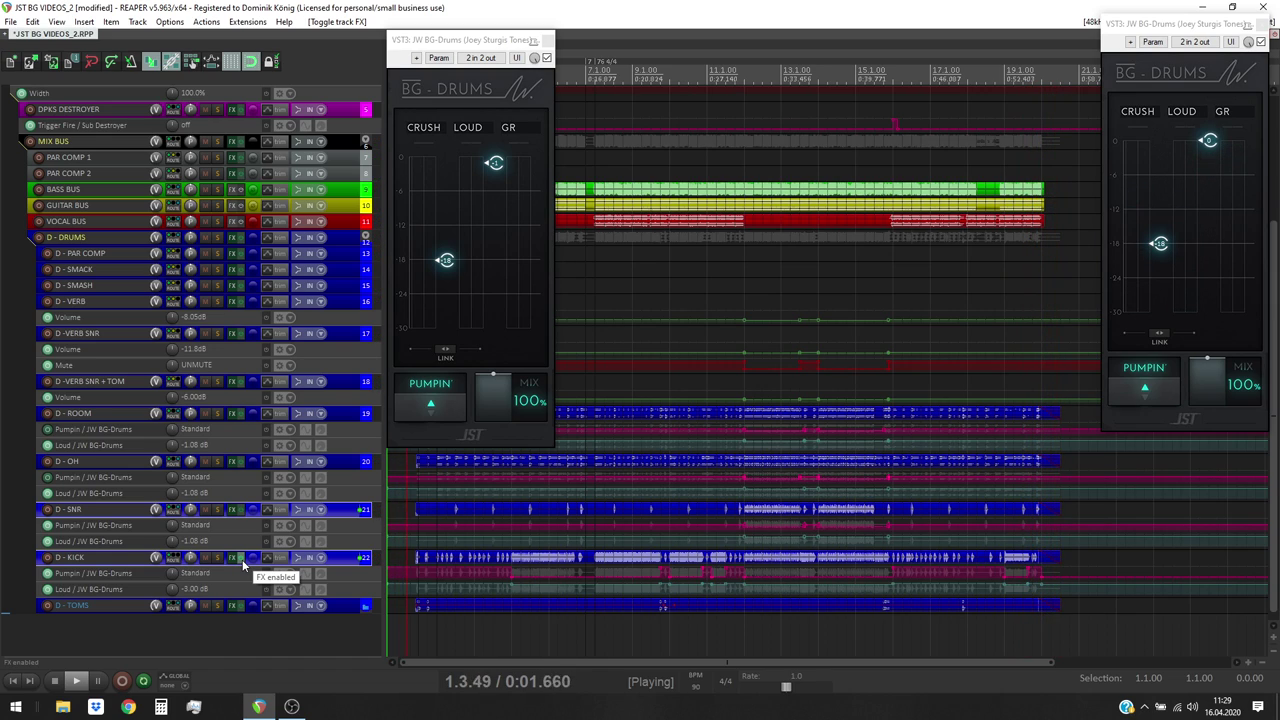
key(space)
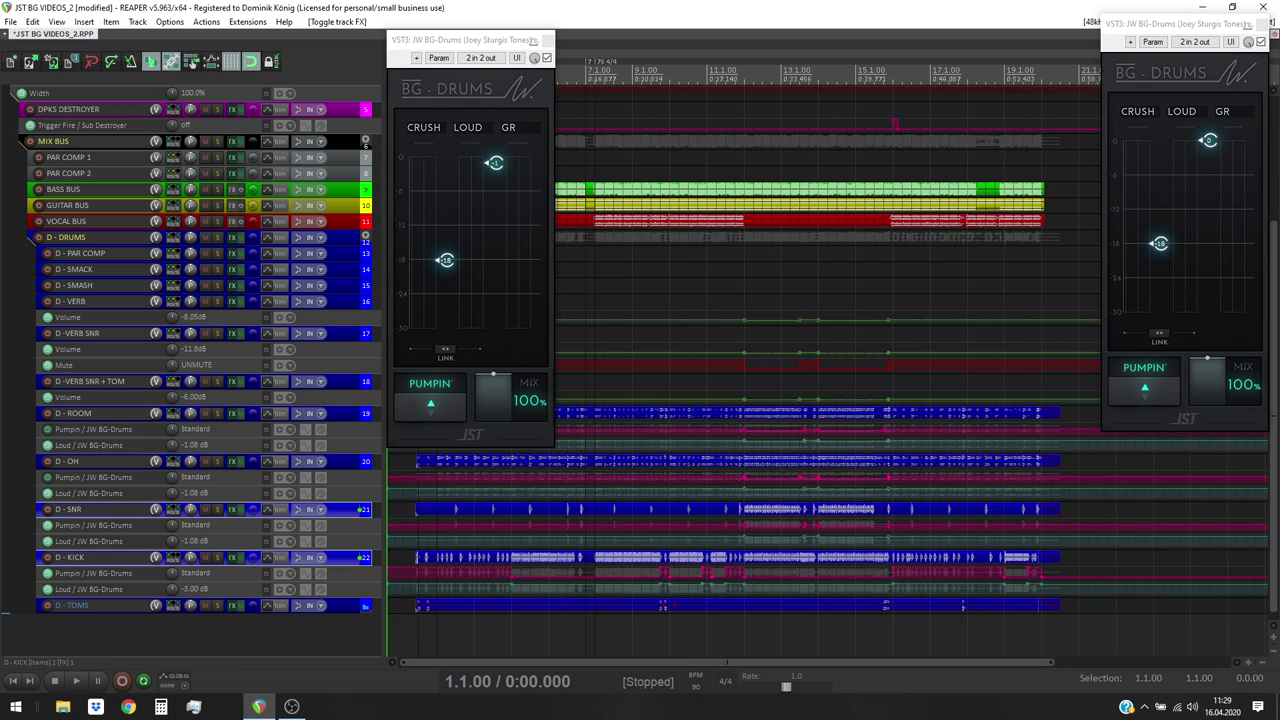